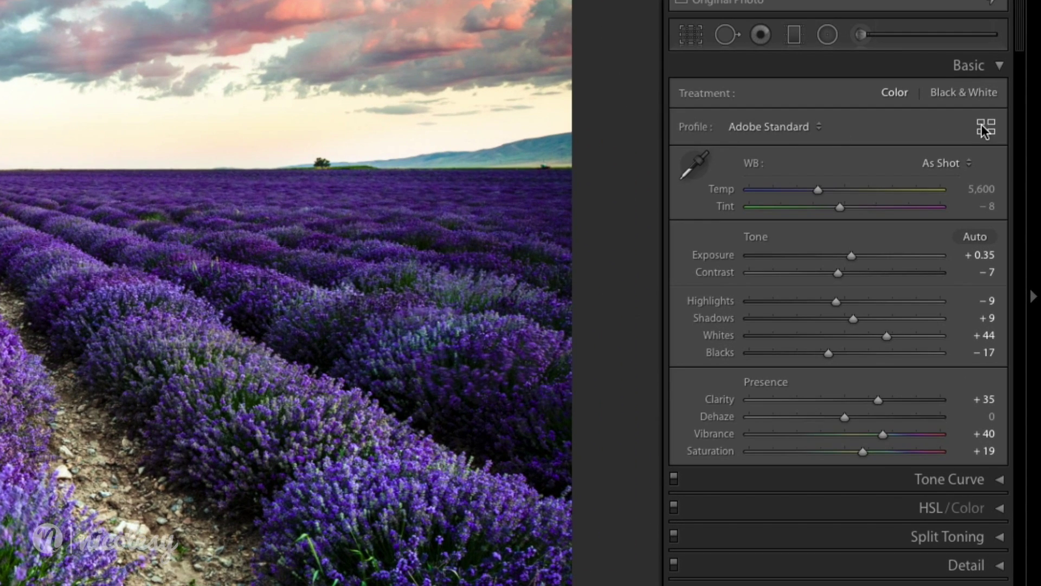
left_click(988, 130)
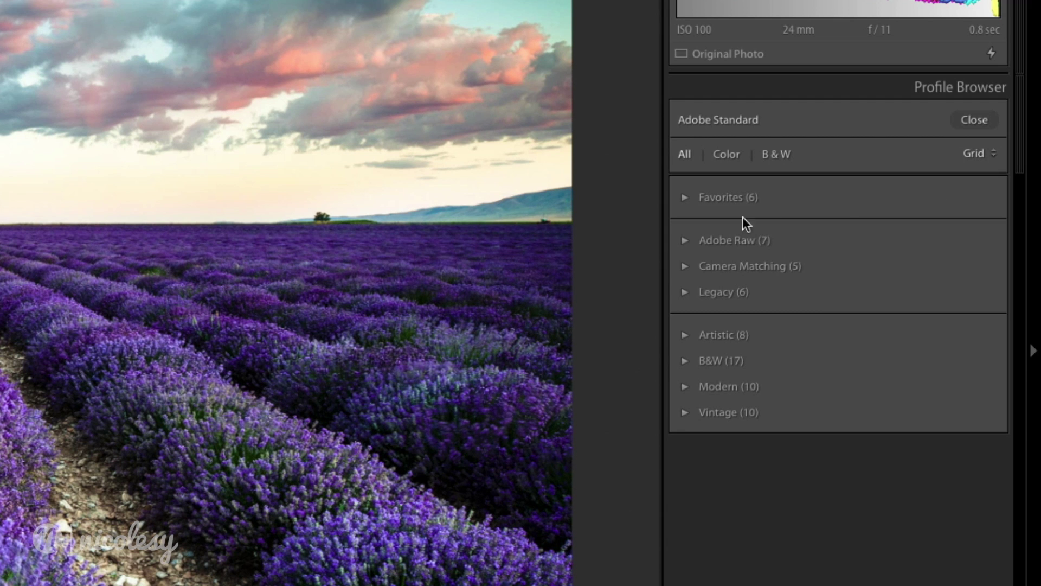
left_click(685, 266)
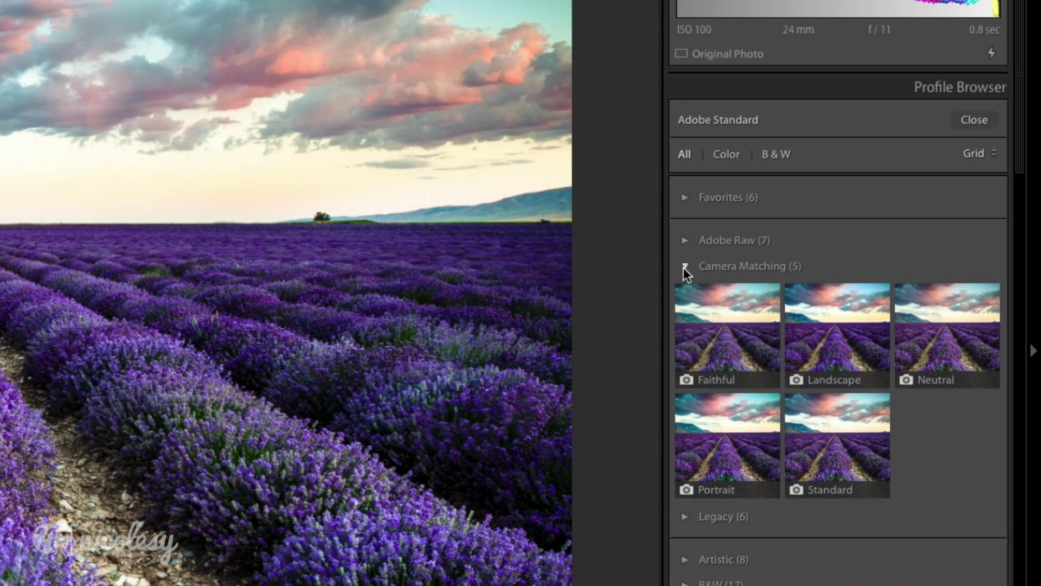
left_click(685, 266)
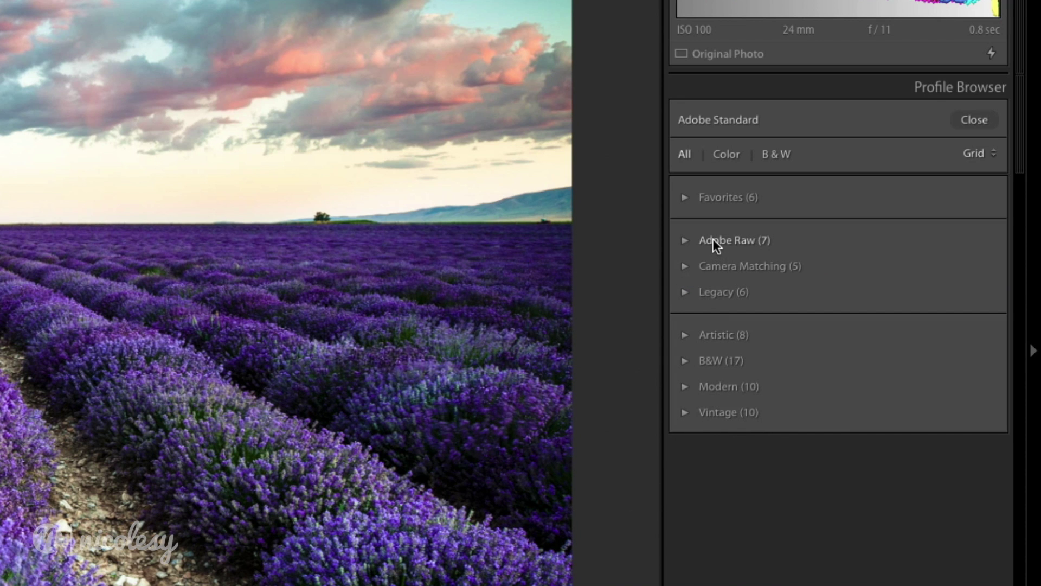
left_click(684, 240)
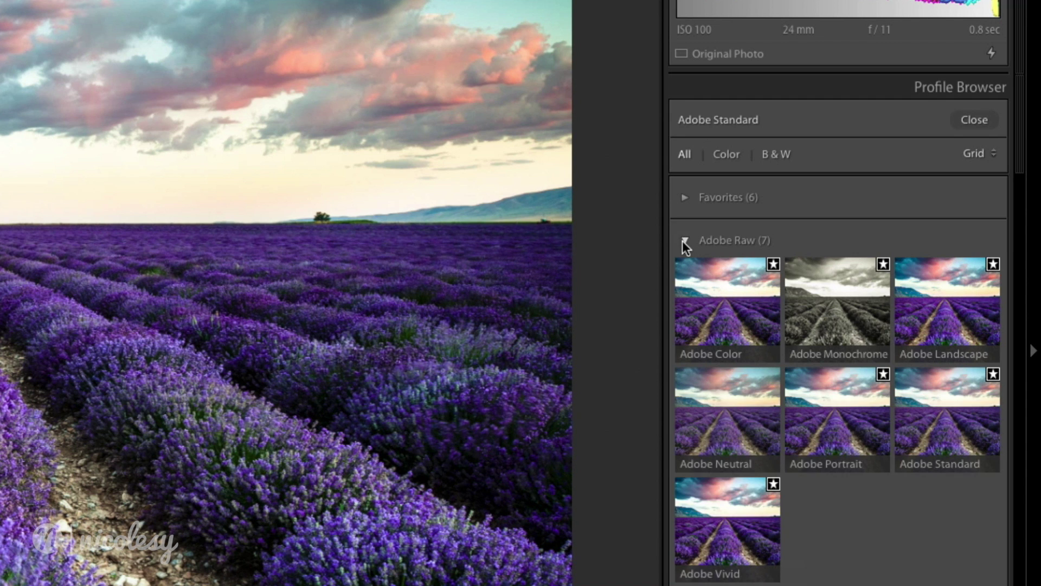
left_click(683, 240)
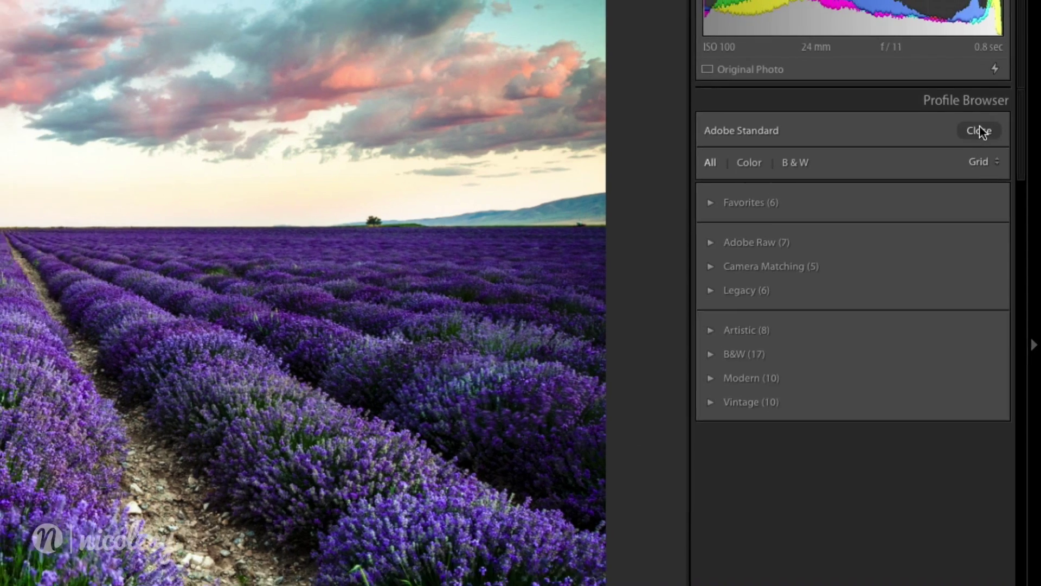
Close the profile browser, quit Lightroom Classic, and check the CameraRaw Settings folder's full path in Finder
left_click(974, 119)
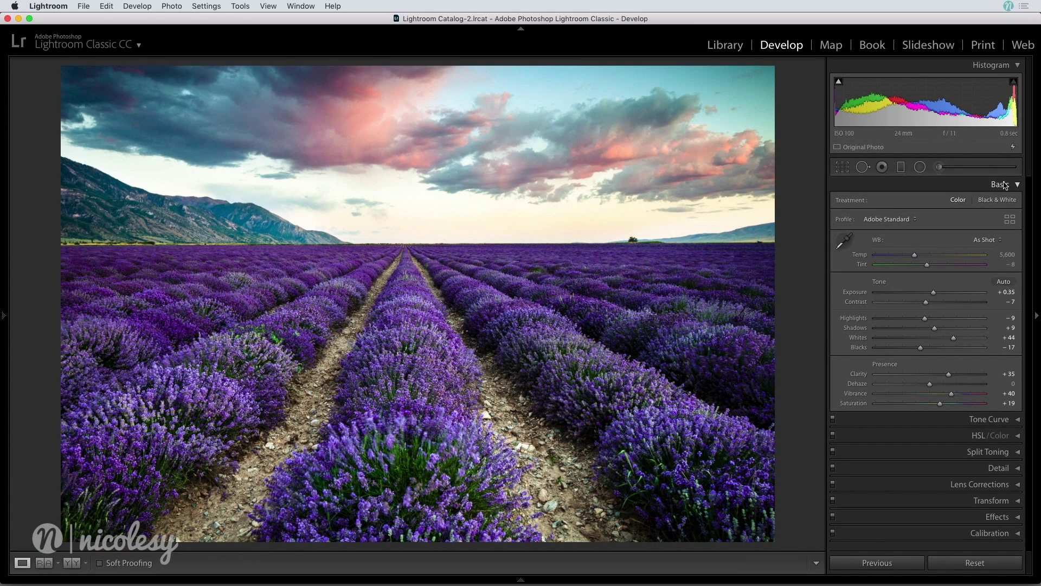
key("super+h")
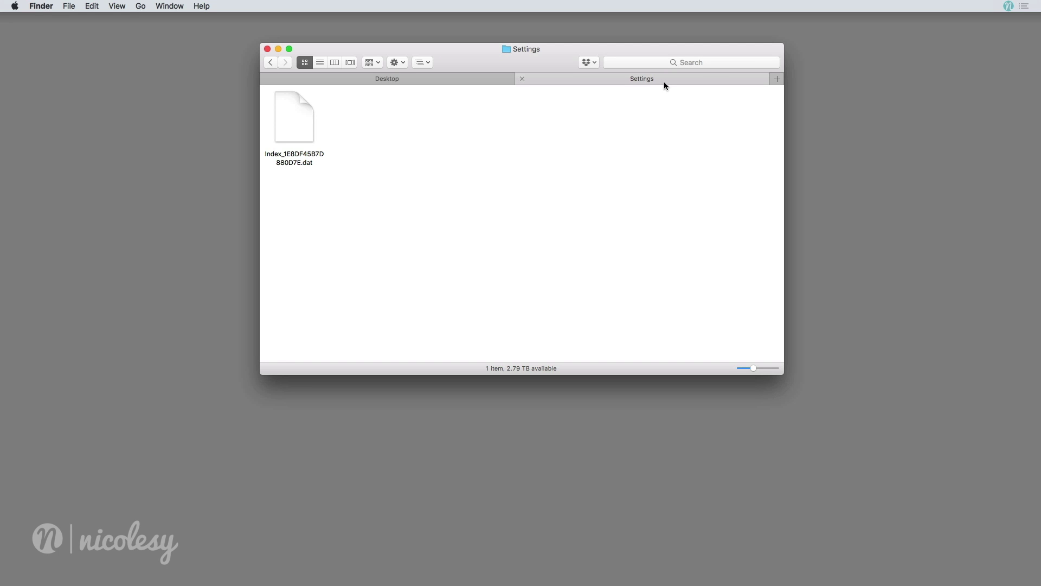
left_click(424, 62)
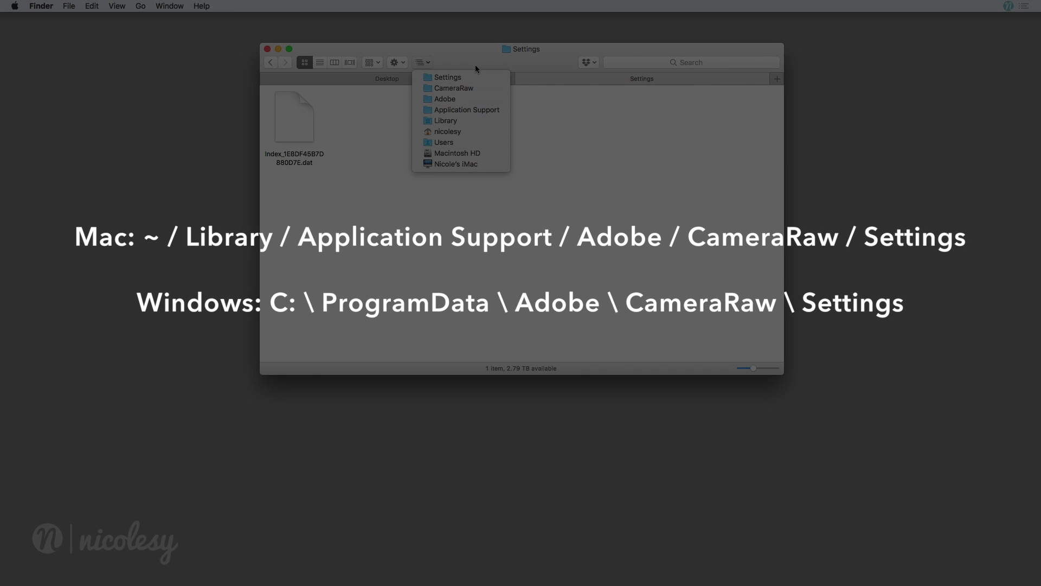
left_click(473, 64)
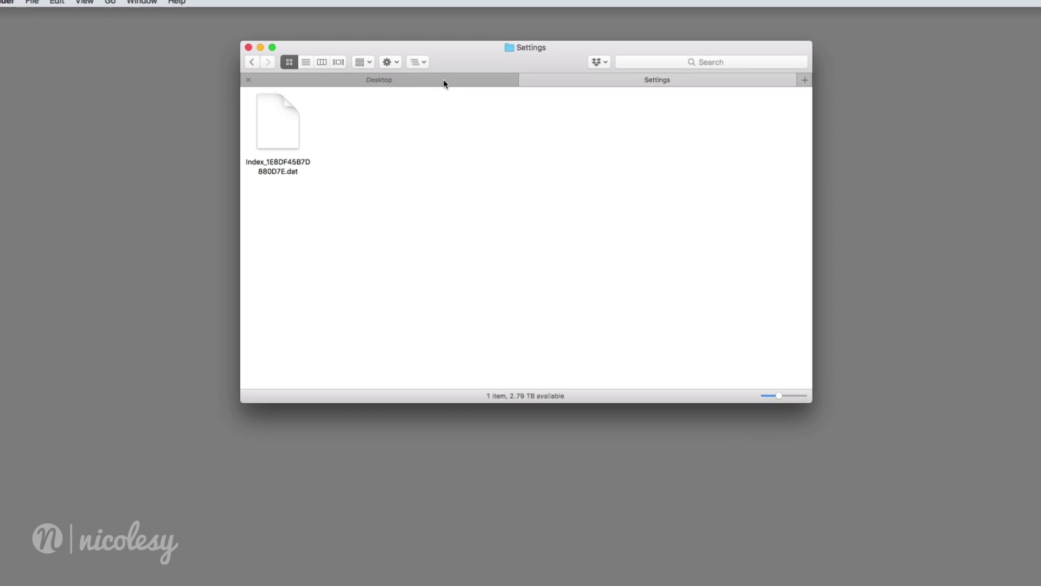
left_click(446, 82)
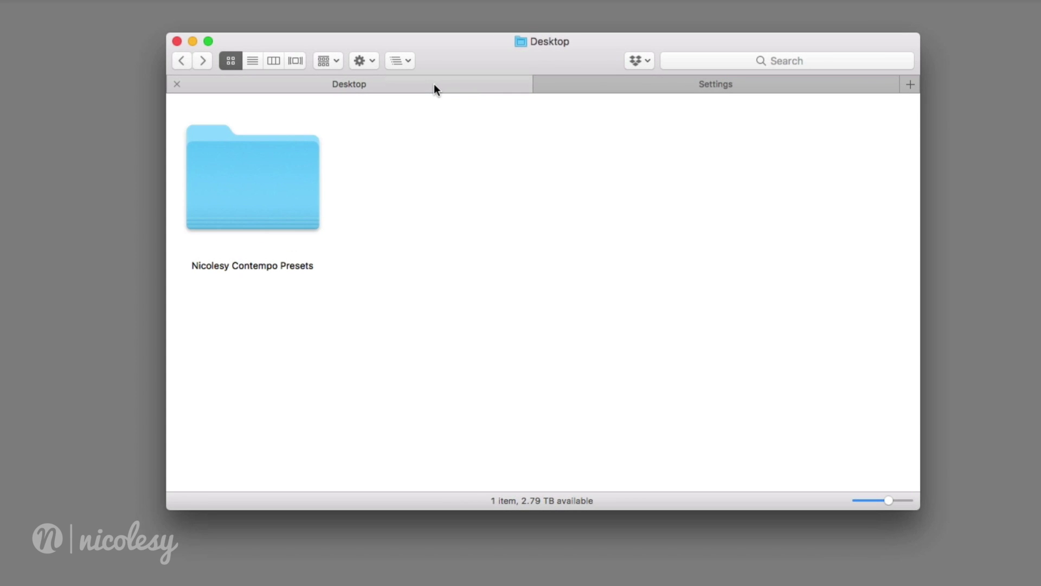
double_click(300, 161)
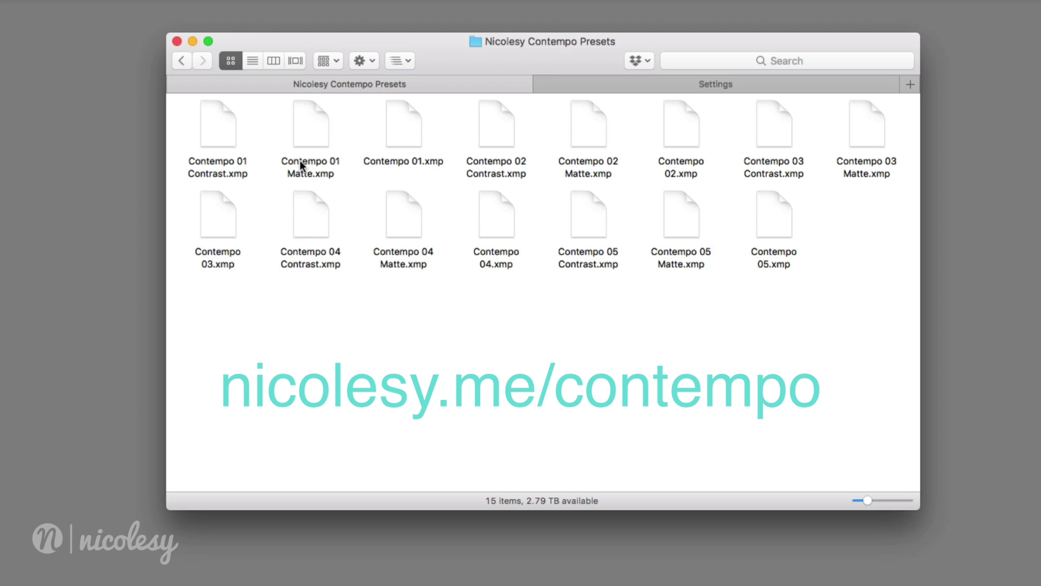
Copy the Nicolesy Contempo Presets folder from the Desktop into the CameraRaw Settings folder
left_click(181, 60)
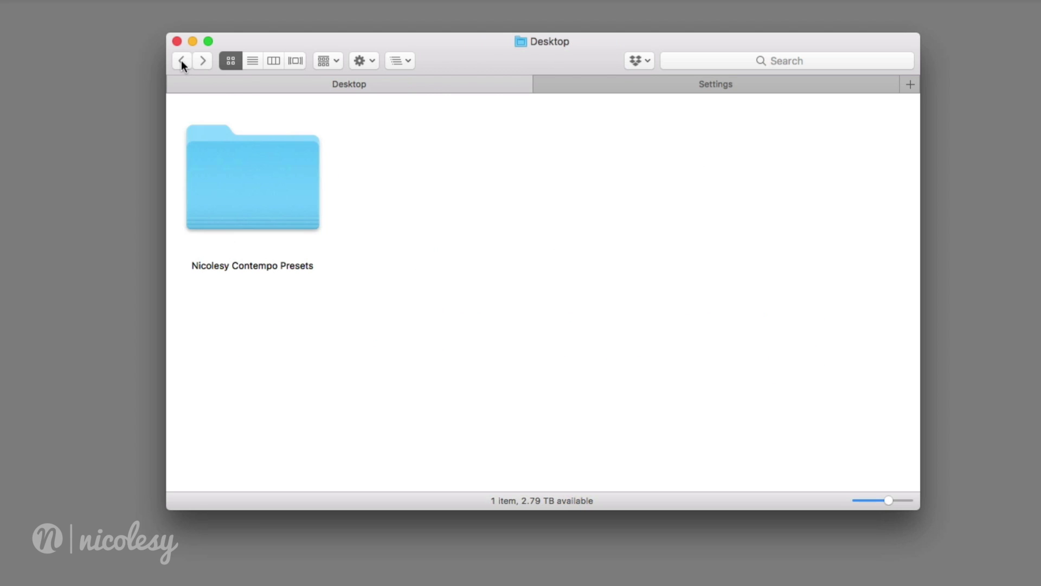
left_click(234, 182)
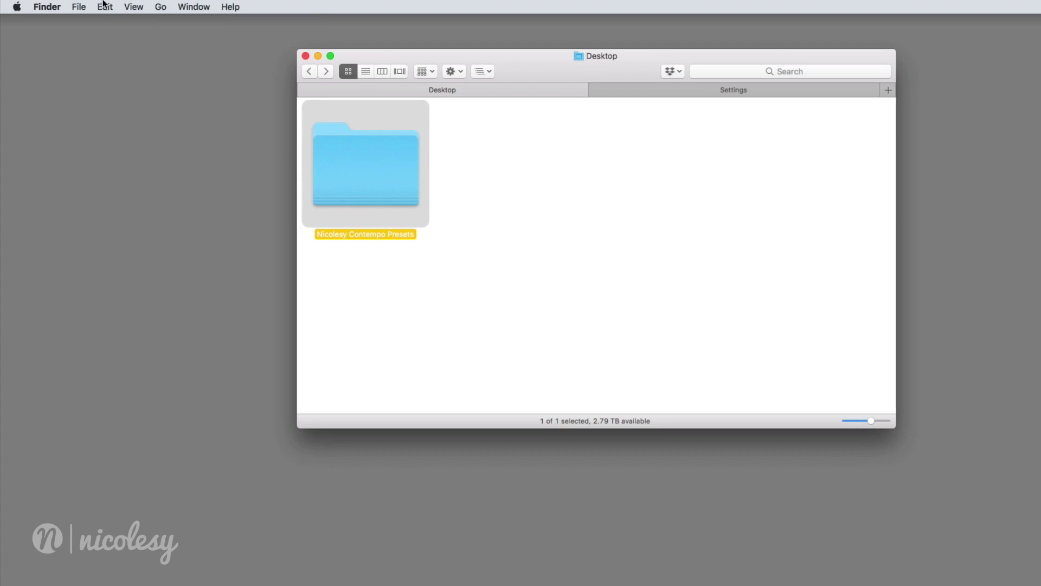
left_click(104, 6)
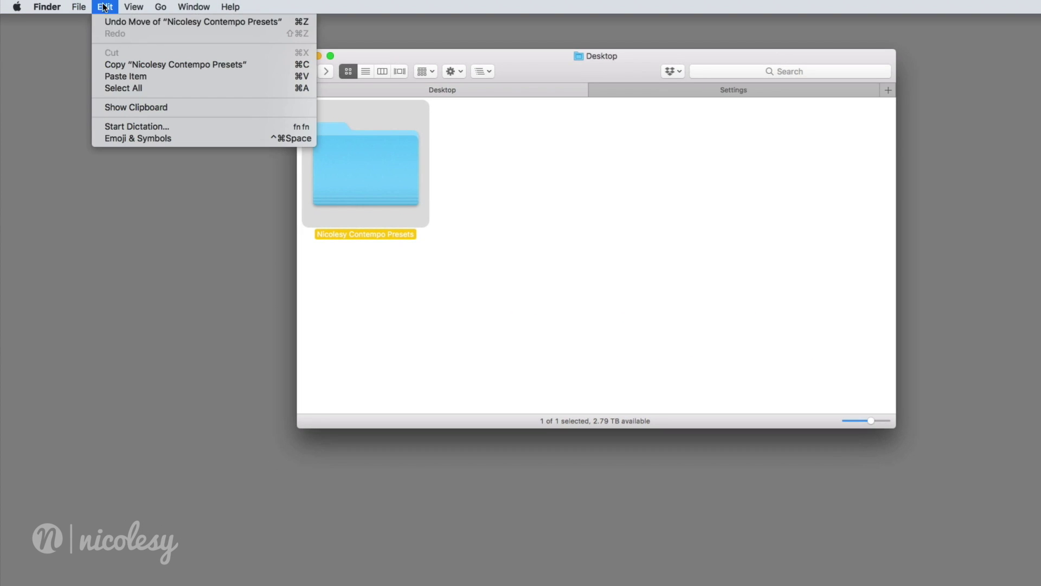
left_click(124, 64)
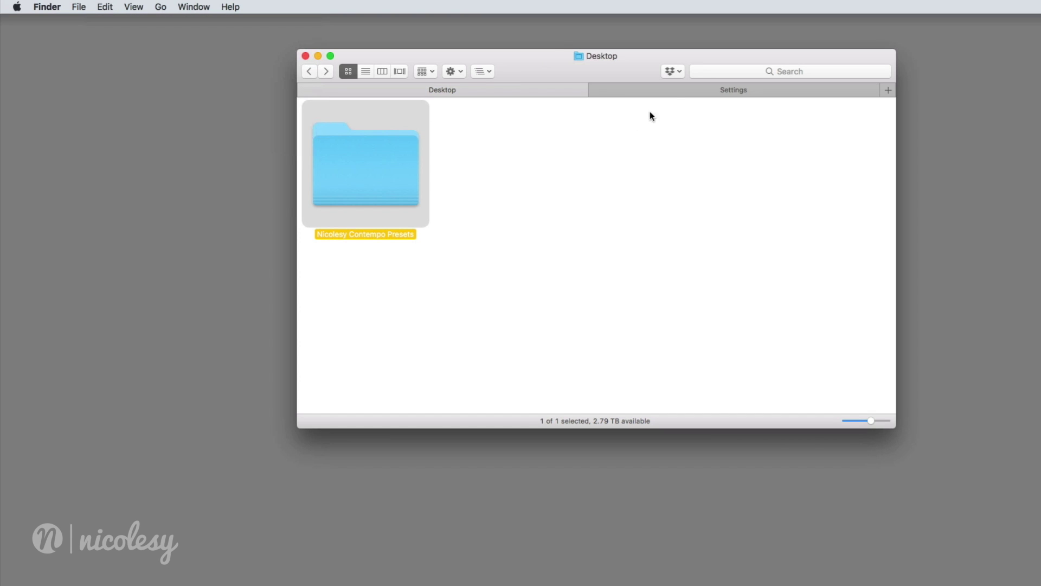
left_click(726, 90)
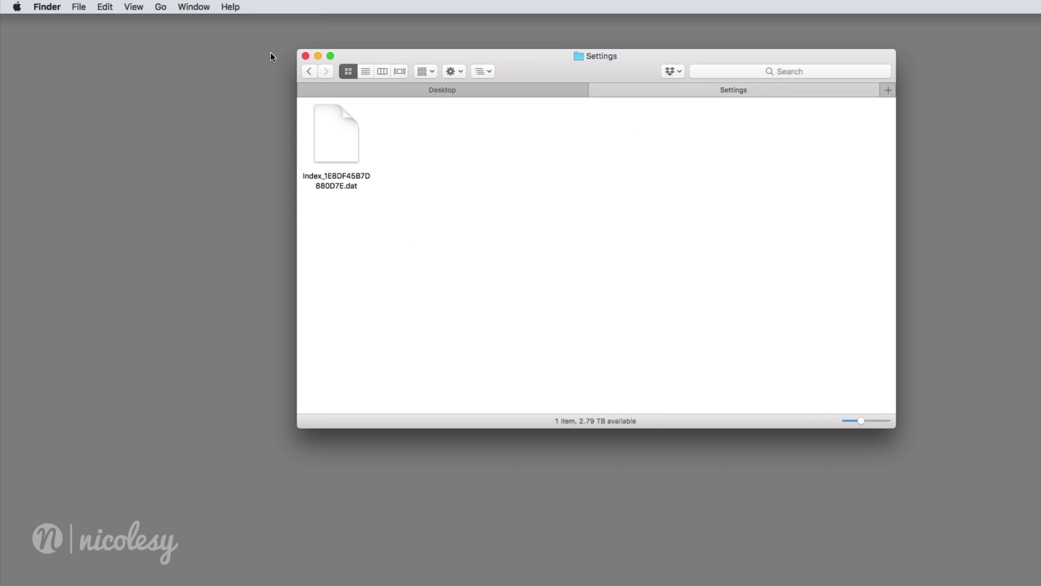
left_click(103, 7)
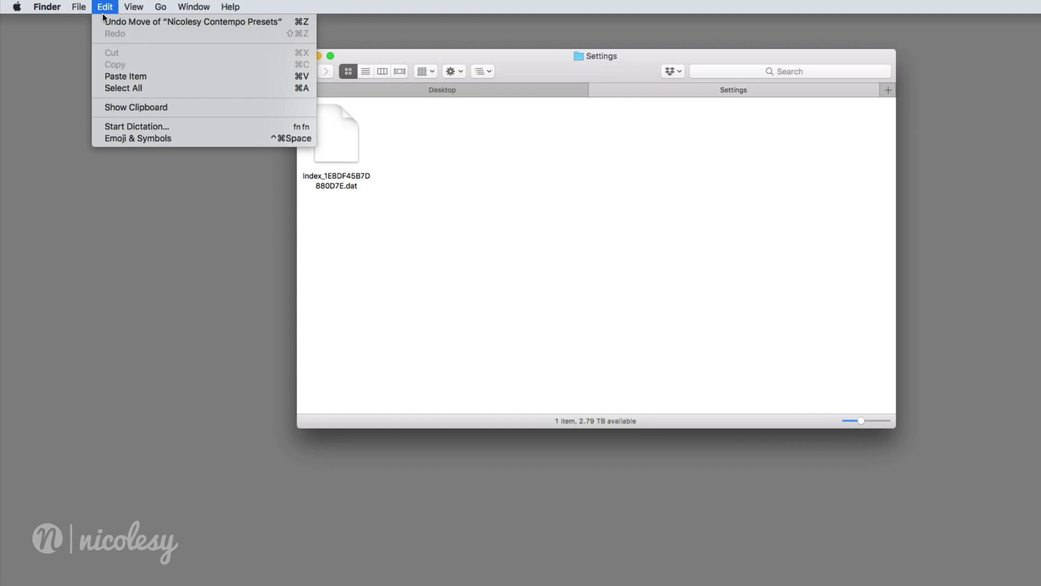
left_click(128, 75)
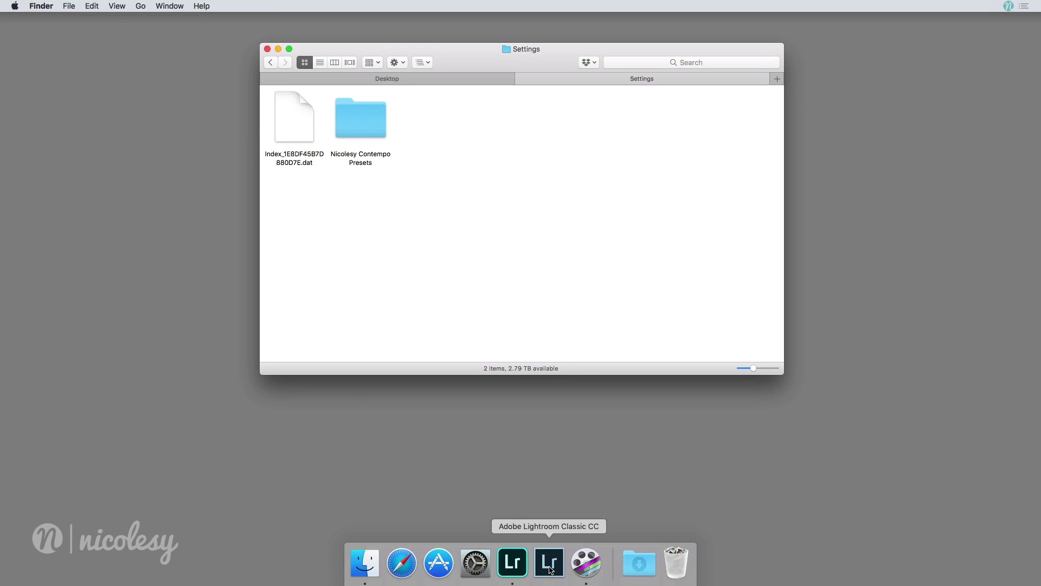
Relaunch Lightroom Classic and show the profile browser listing the five Nicolesy Contempo profiles
left_click(551, 570)
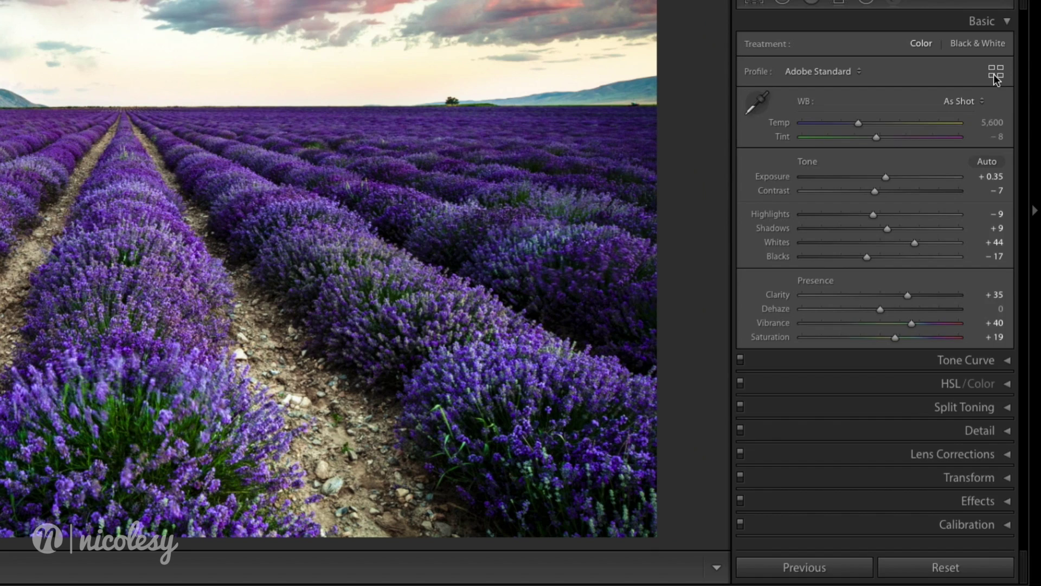
left_click(994, 73)
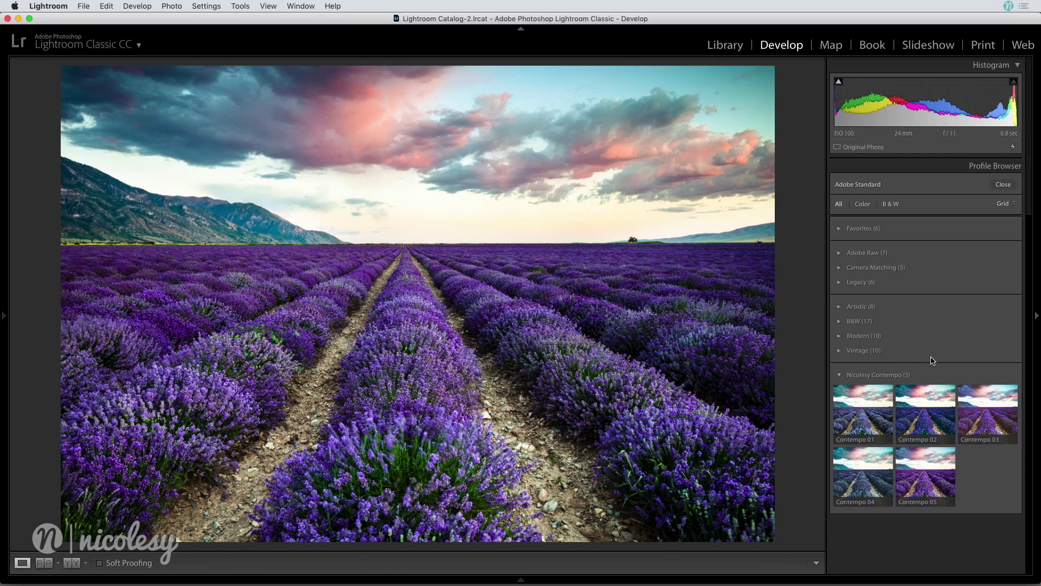
Reveal the presets list with F7 and expand the Nicolesy Contempo preset group
key("F7")
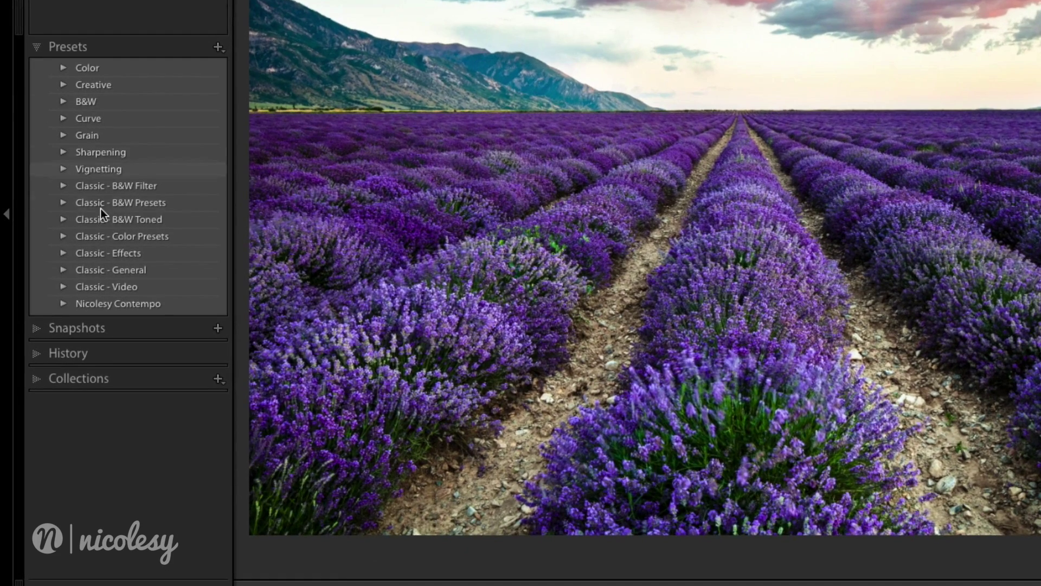
left_click(64, 305)
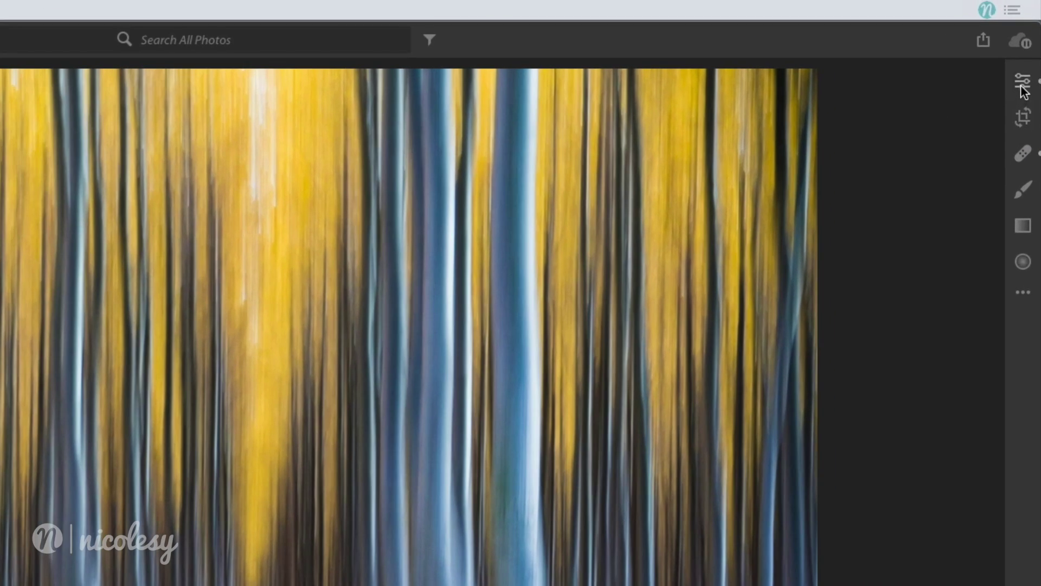
Show the aspen photo's Edit panel, glance at its profiles, and return to the Camera PROVIA/Standard settings
left_click(1030, 53)
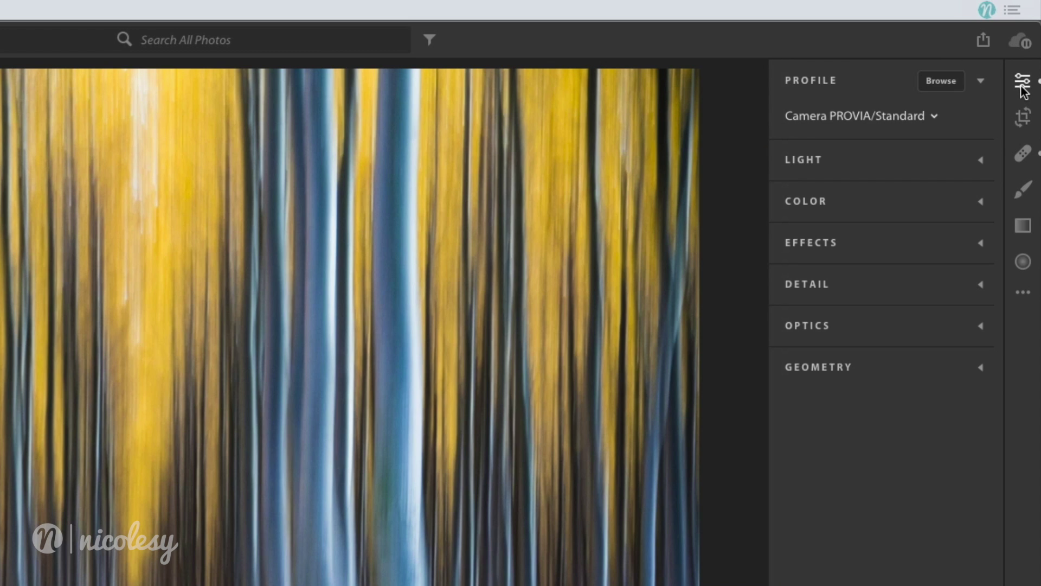
left_click(940, 81)
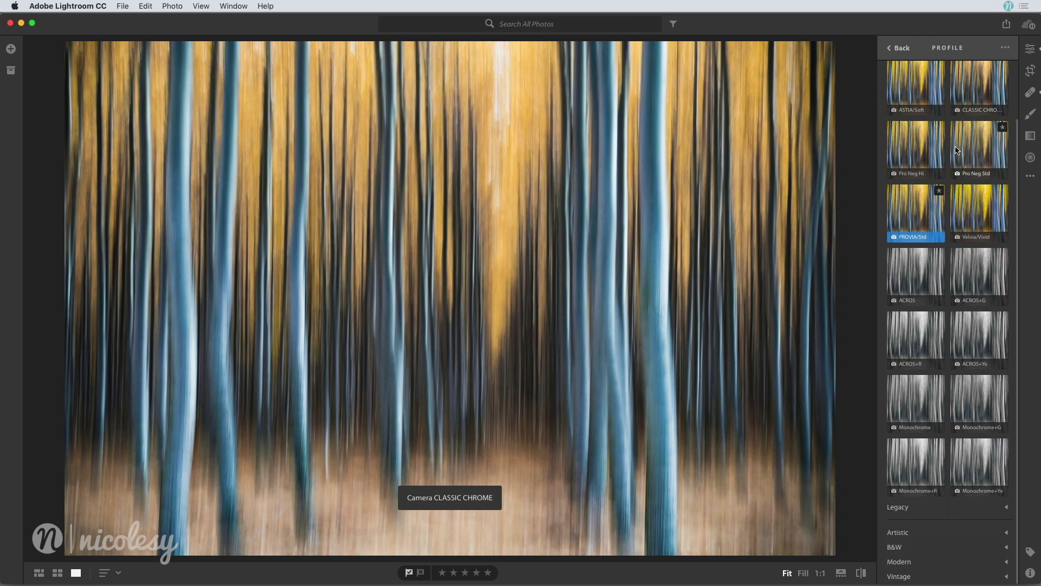
scroll(957, 163, "up", 3)
left_click(892, 48)
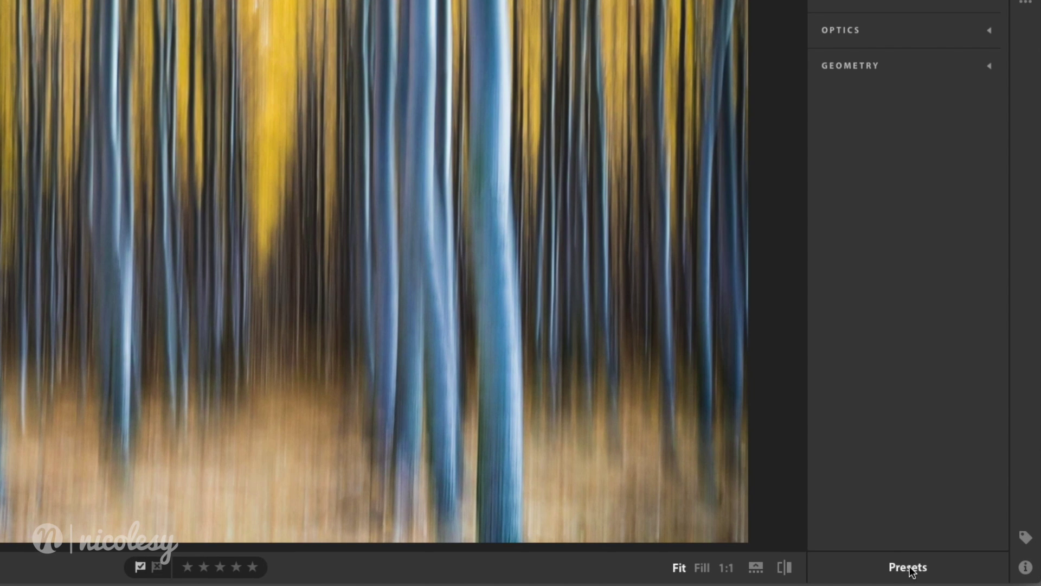
Import the Desktop's Nicolesy Contempo Presets folder into Lightroom CC presets and expand the new group
left_click(909, 568)
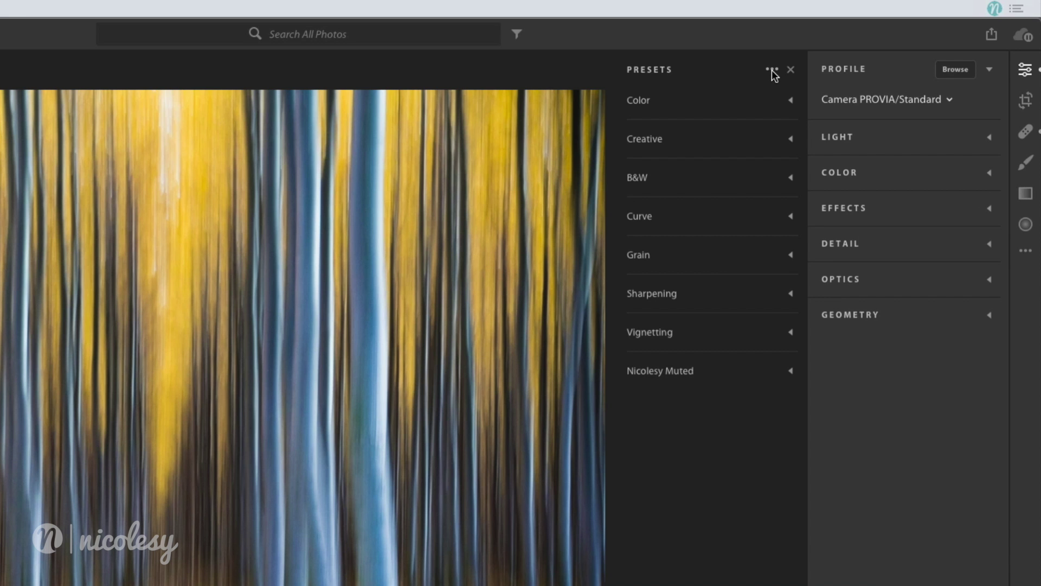
left_click(775, 75)
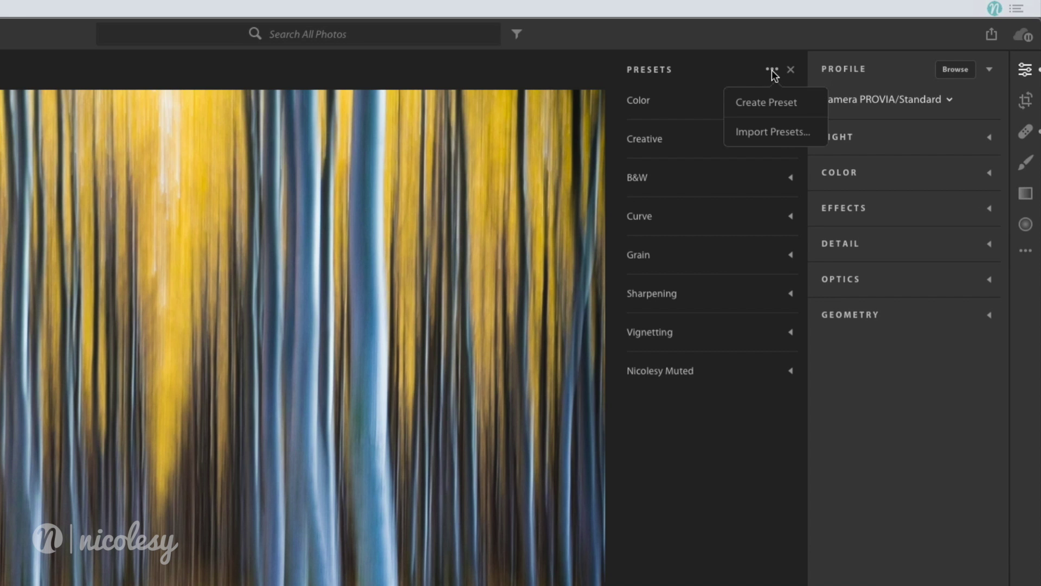
left_click(784, 133)
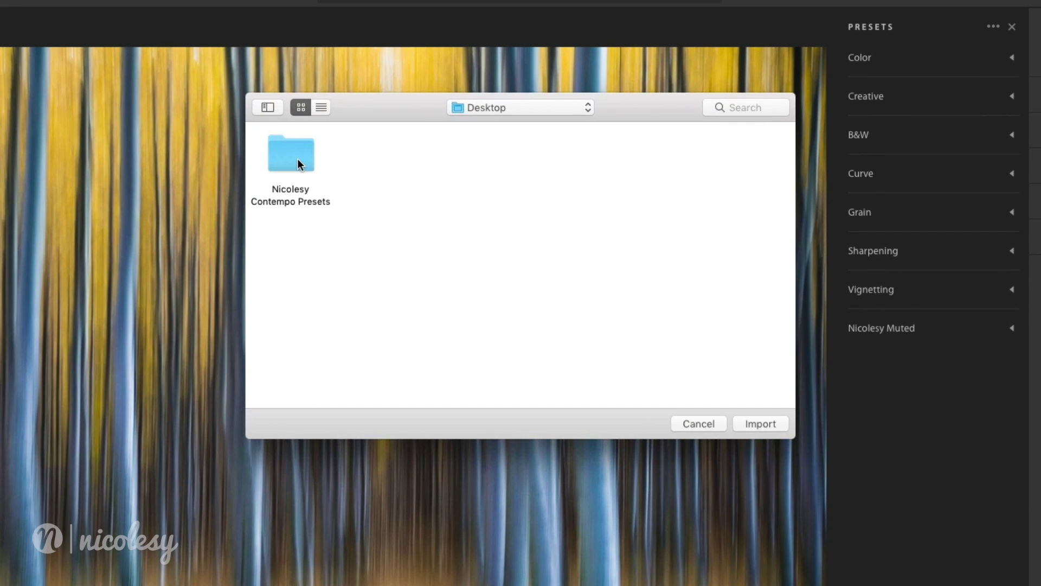
left_click(298, 164)
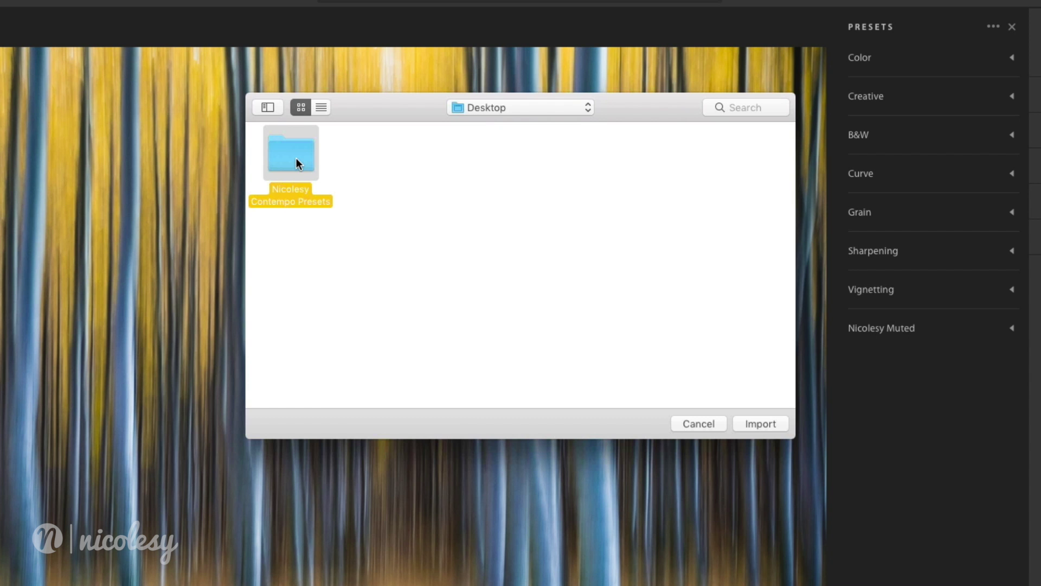
left_click(751, 422)
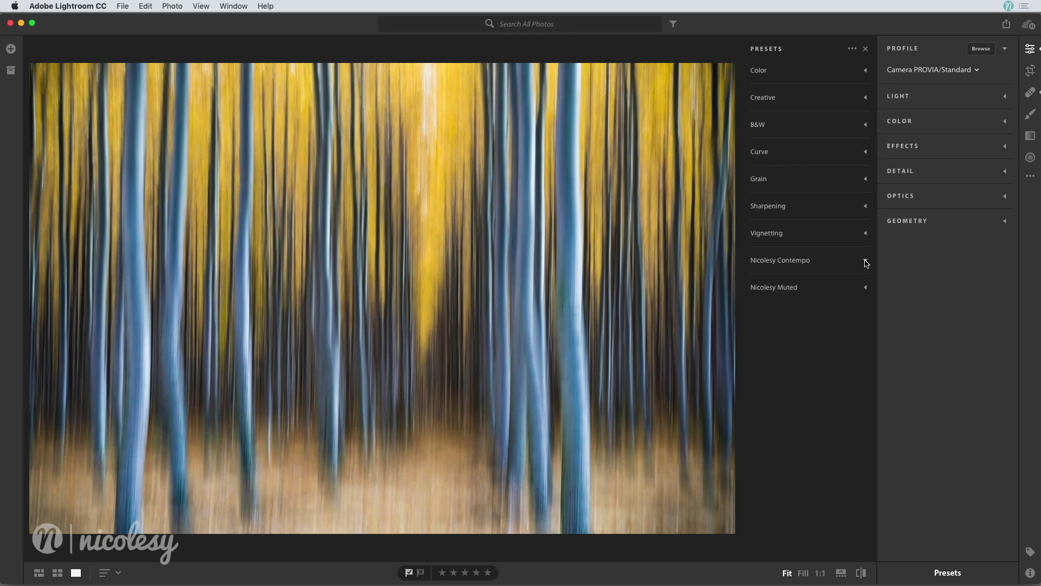
left_click(1011, 329)
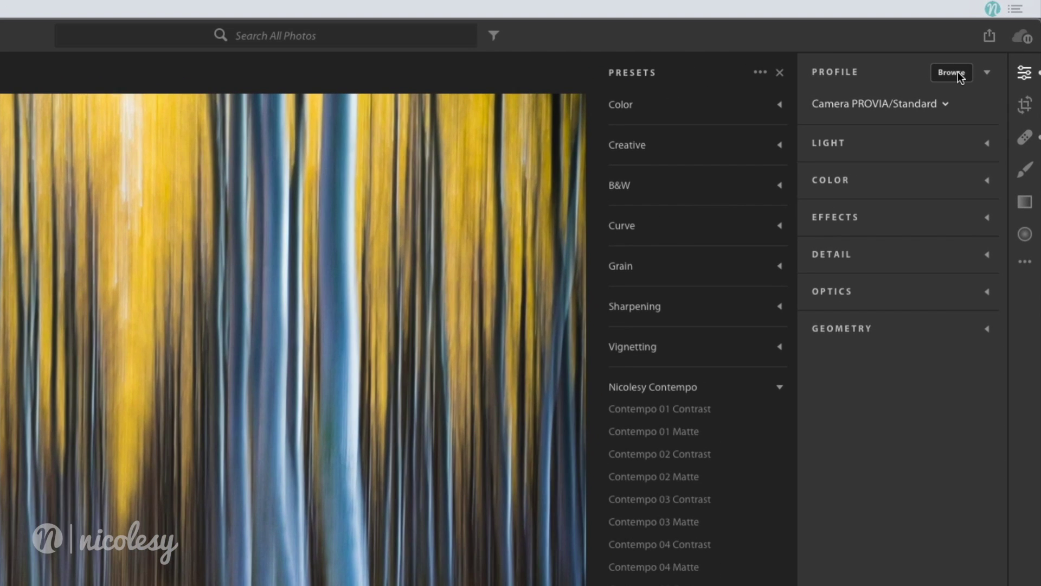
In the profile browser, collapse Camera Matching and expand the Nicolesy Contempo profile group
left_click(959, 74)
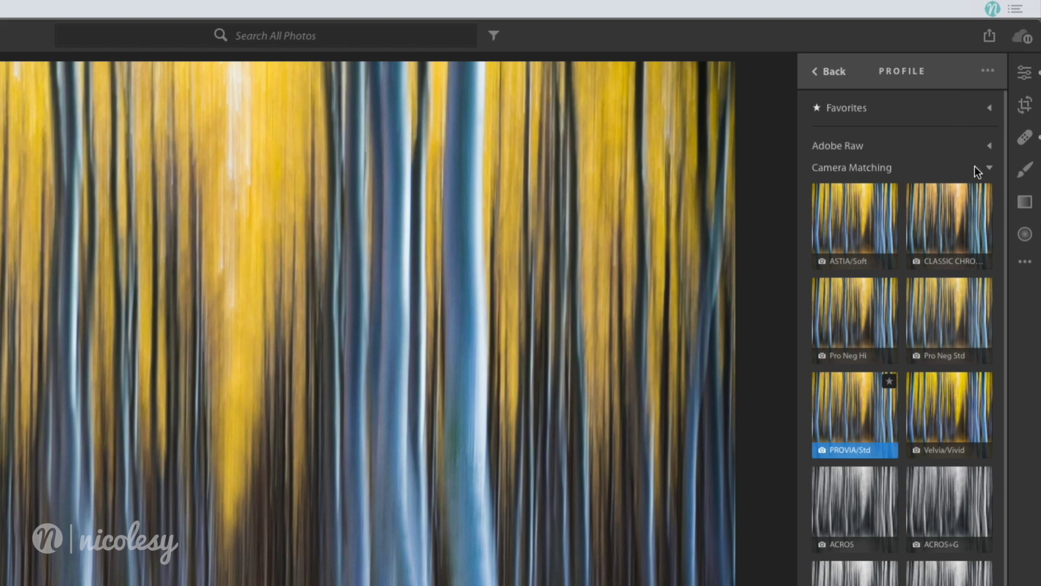
left_click(989, 168)
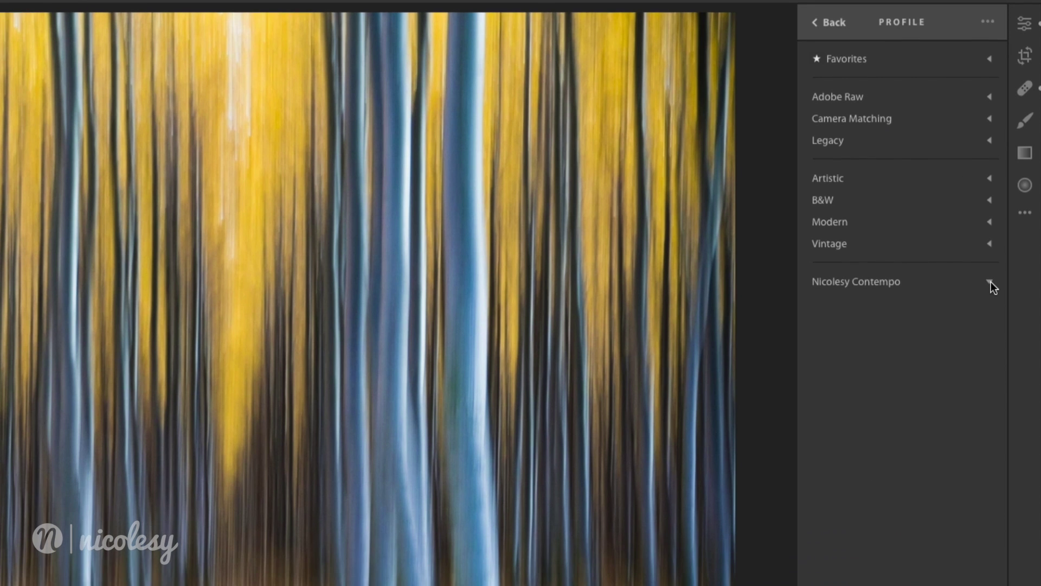
left_click(990, 330)
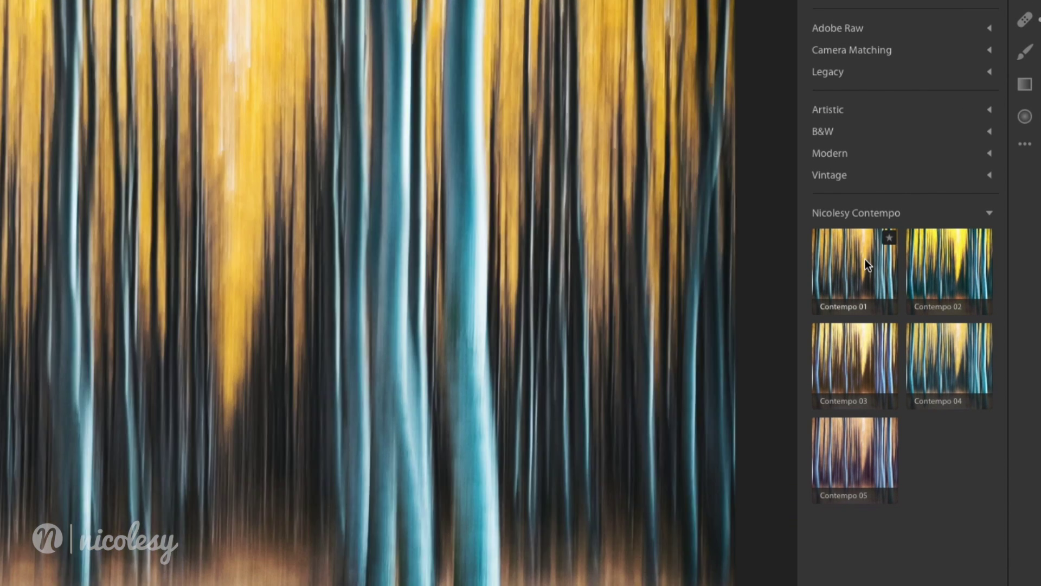
Apply the Contempo 01 profile to the aspen photo
left_click(864, 259)
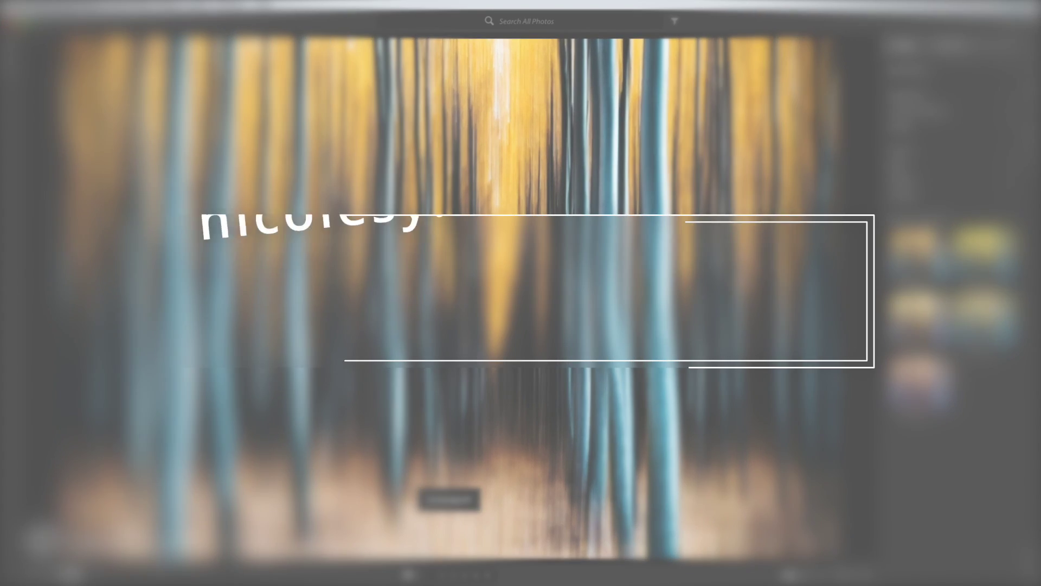